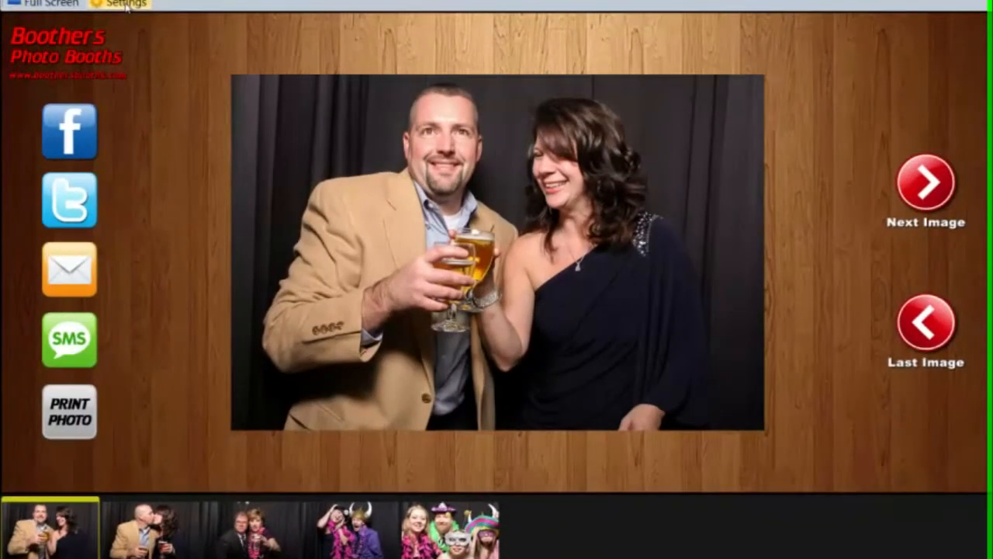
Open the settings, check the Admin Pass field and browse the available custom background patterns without choosing one.
left_click(127, 4)
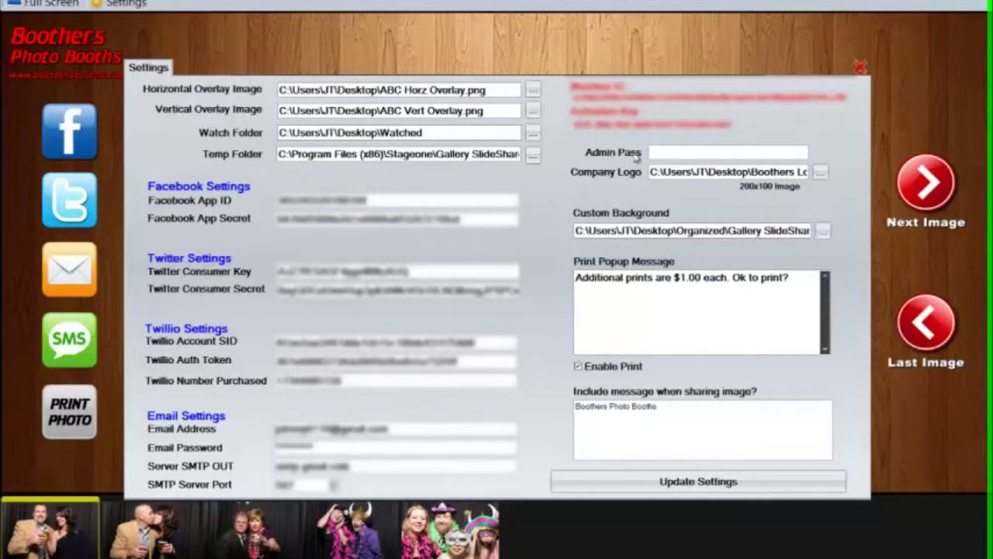
left_click(665, 152)
left_click(823, 232)
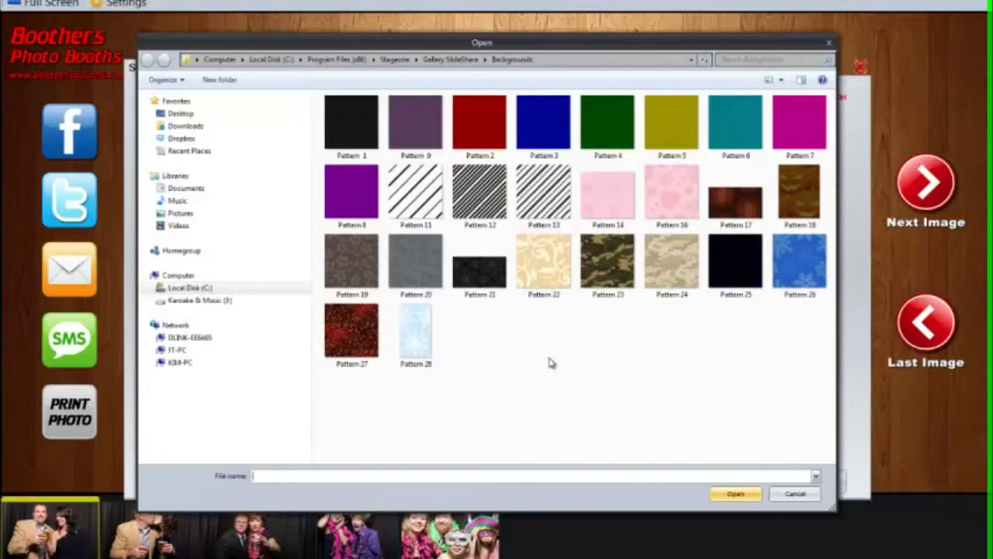
left_click(795, 493)
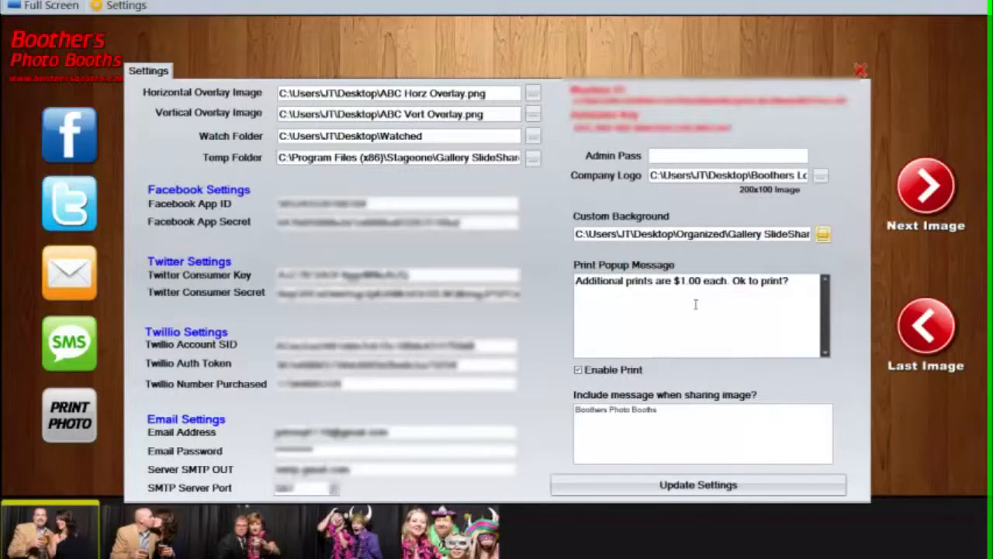
left_click(593, 374)
left_click(593, 375)
left_click(580, 432)
type("s")
key("Return")
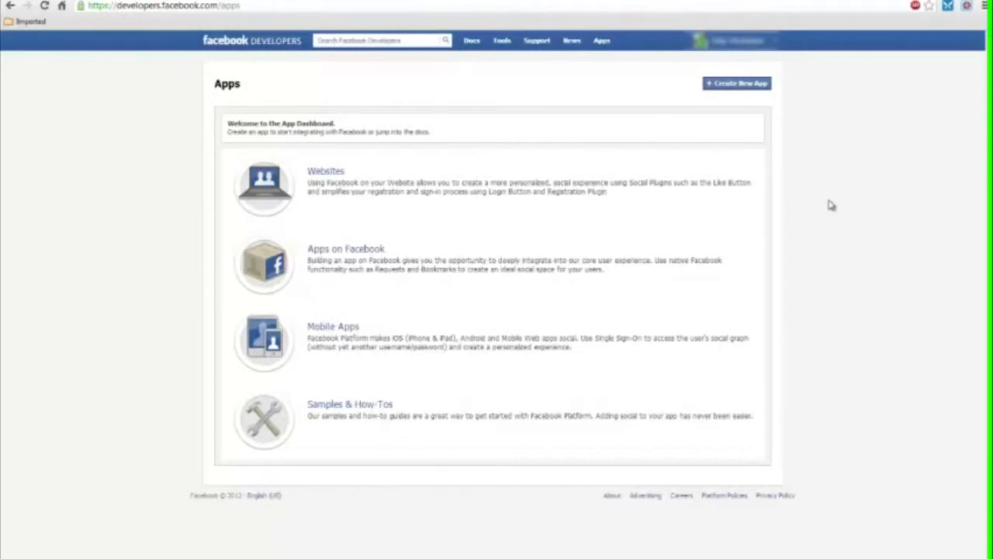
Create a new Facebook app named "Booothers Booths" and complete its captcha text field.
left_click(732, 85)
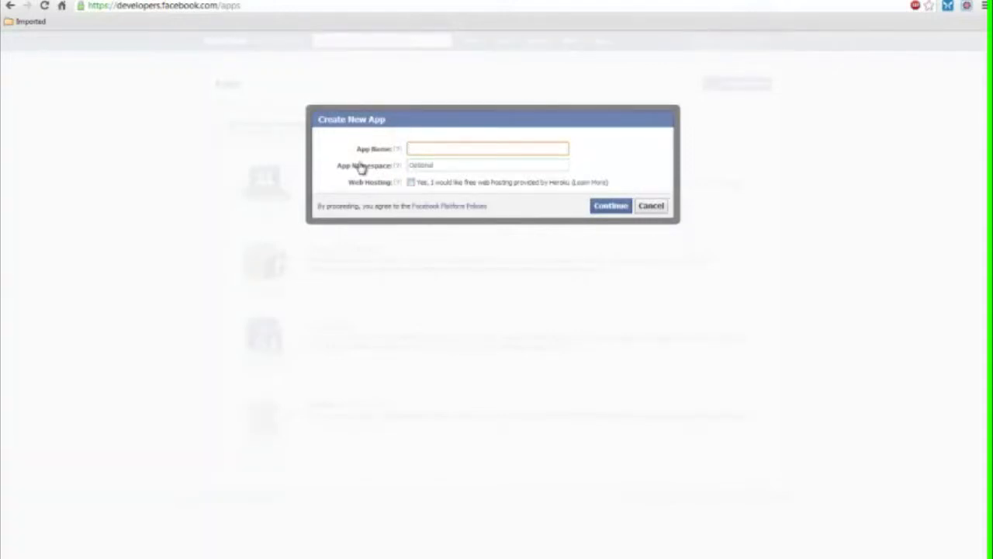
type("Boosthers Booths")
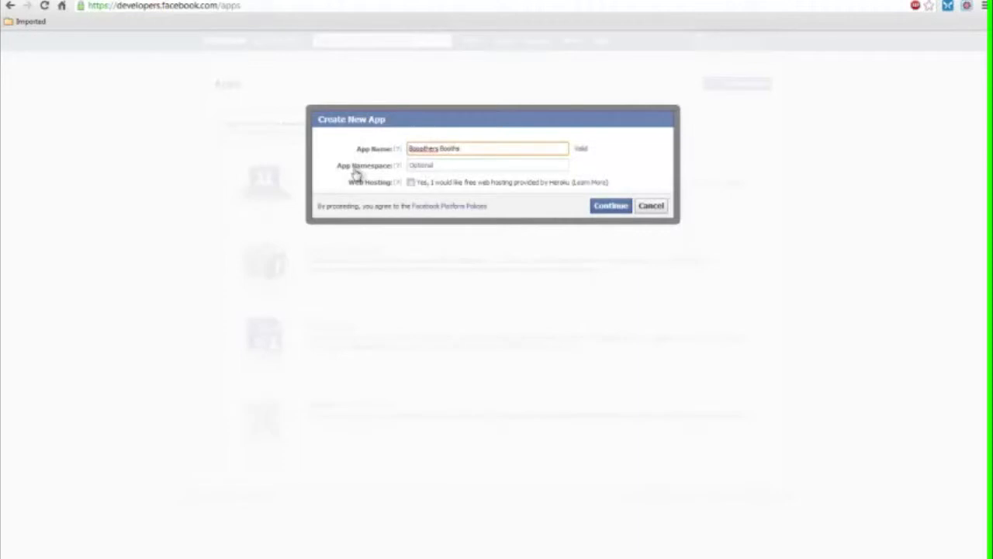
left_click(611, 206)
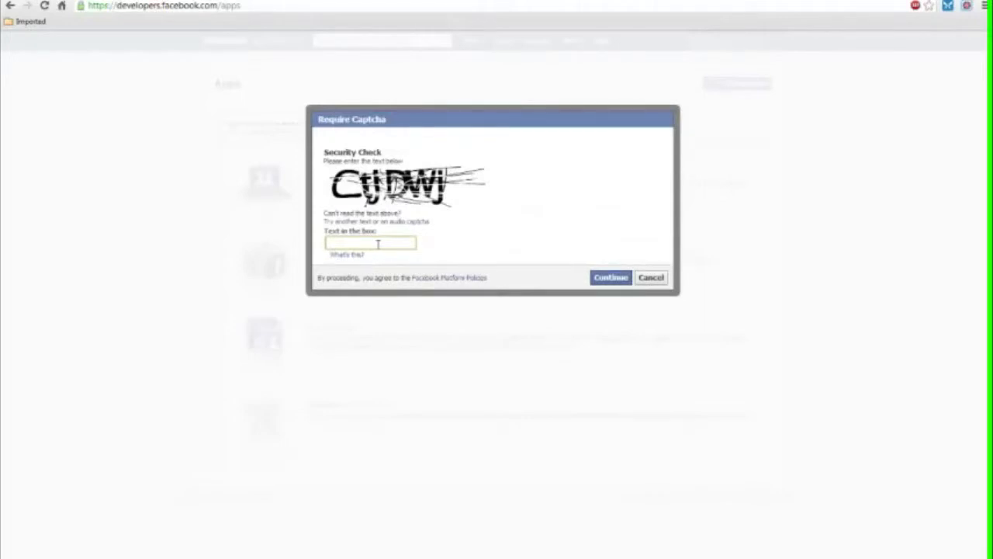
type("CtjDWj")
left_click(610, 278)
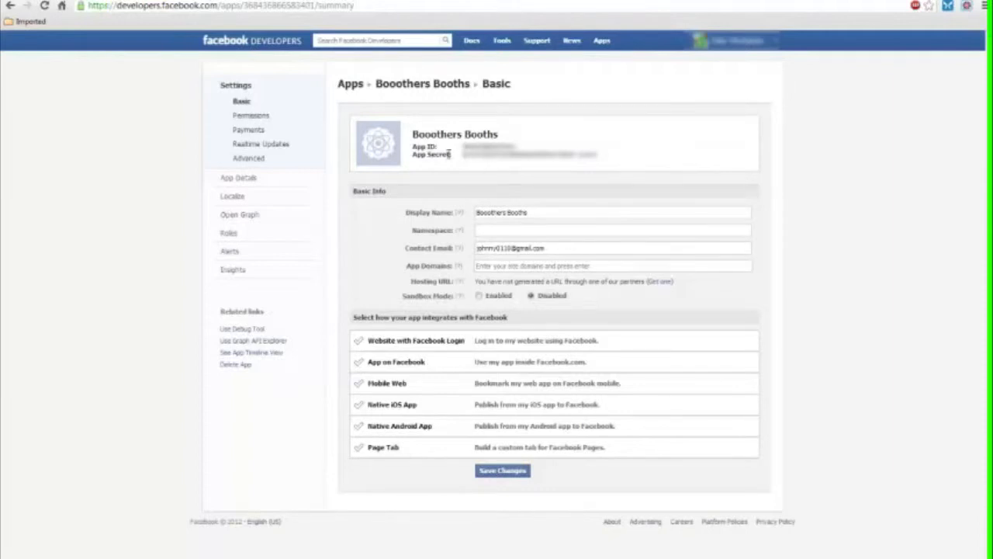
Highlight the new Facebook app's App ID and App Secret in turn, then clear the selection.
left_click_drag(465, 149, 516, 147)
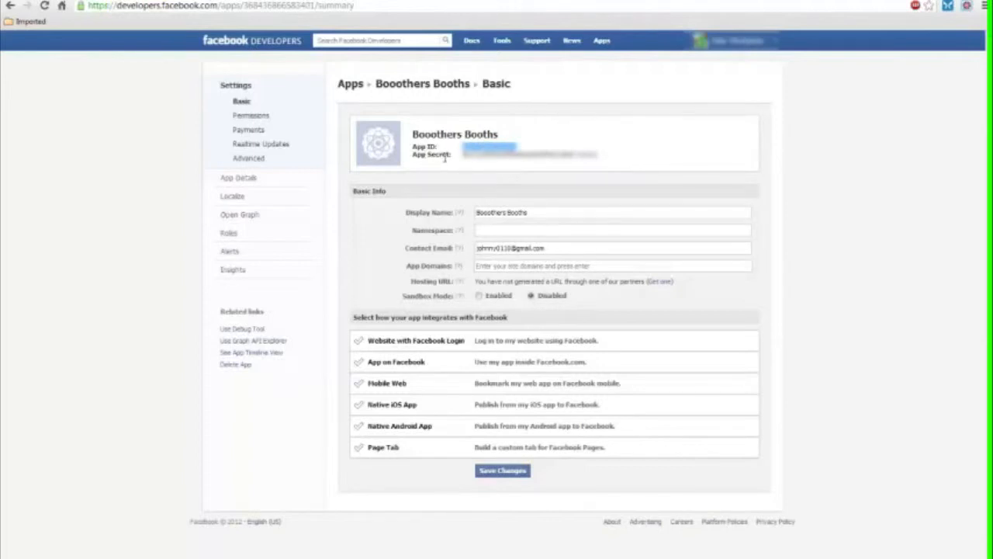
left_click_drag(466, 158, 578, 159)
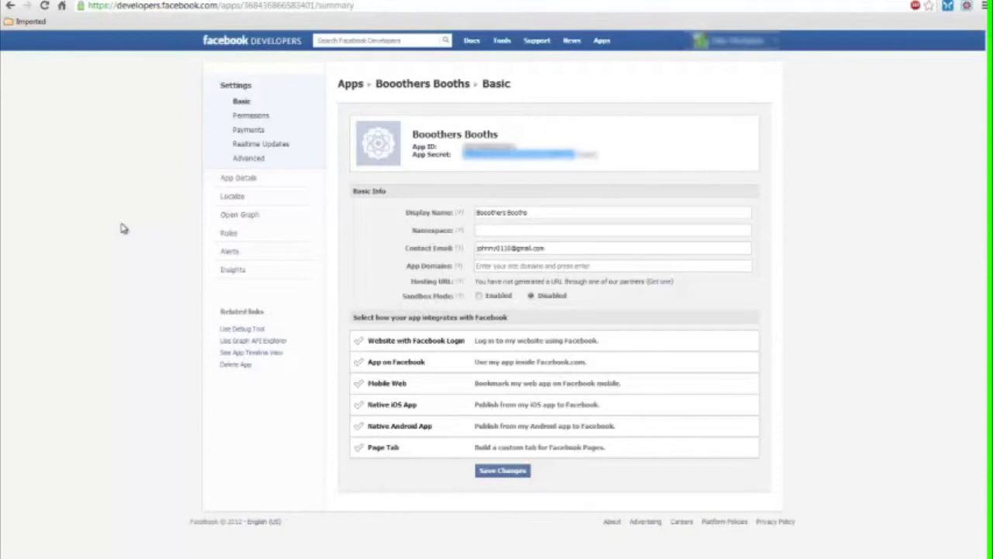
left_click(683, 147)
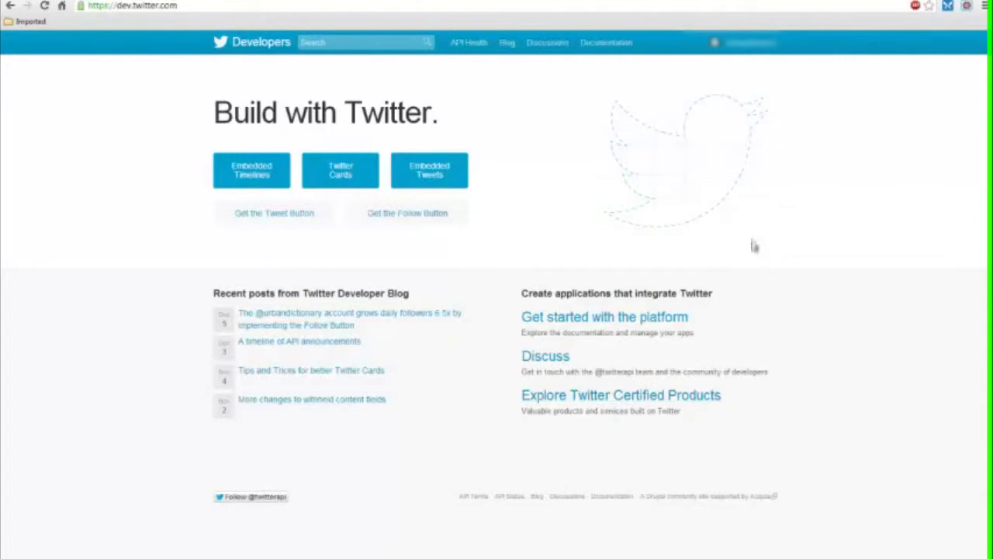
Start a new application from Twitter's My applications page, with "Boothers Booths" as both name and description.
mouse_move(756, 52)
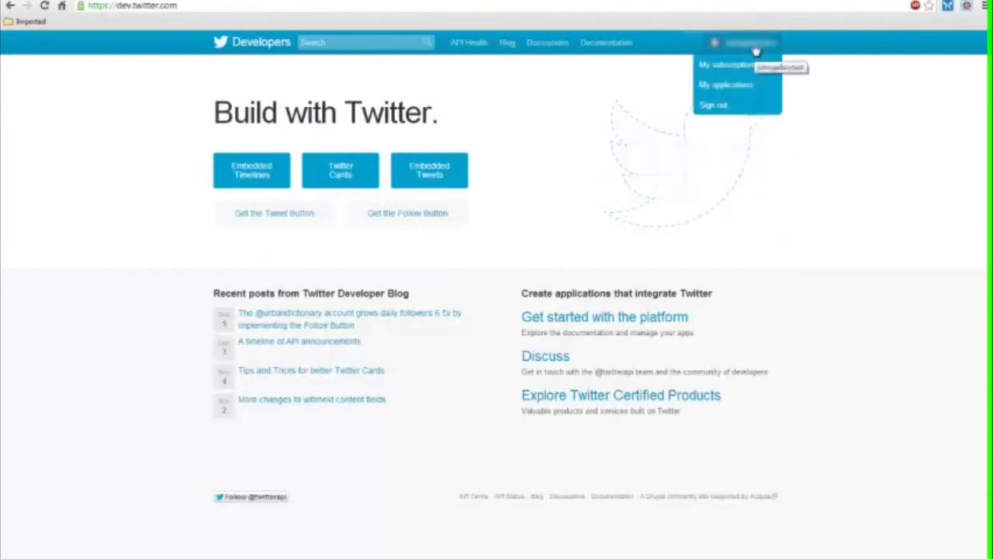
left_click(724, 92)
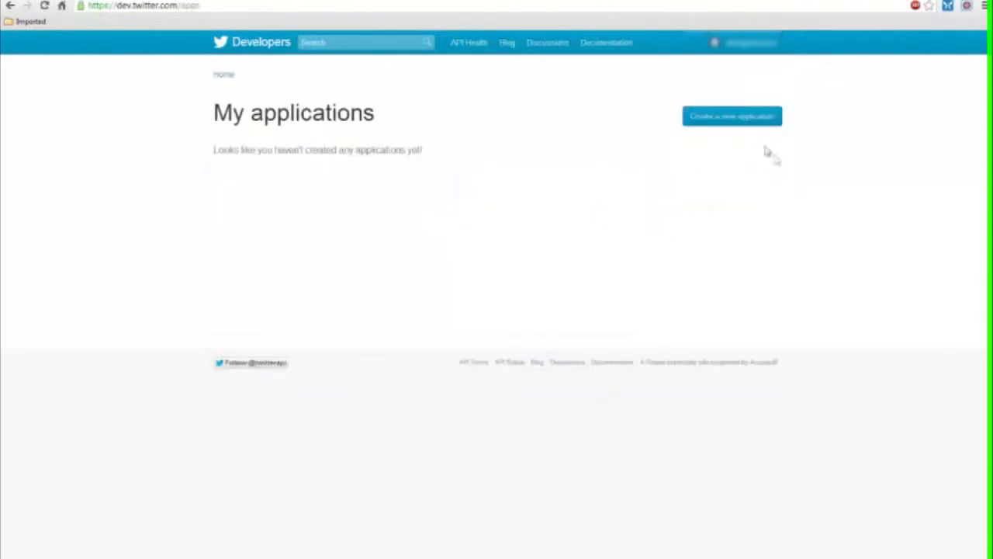
left_click(734, 123)
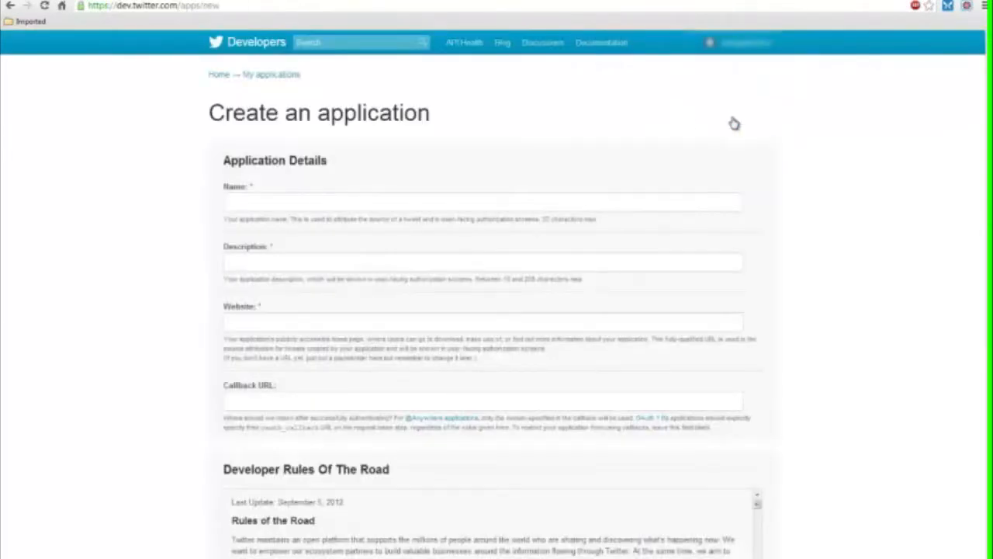
left_click(240, 203)
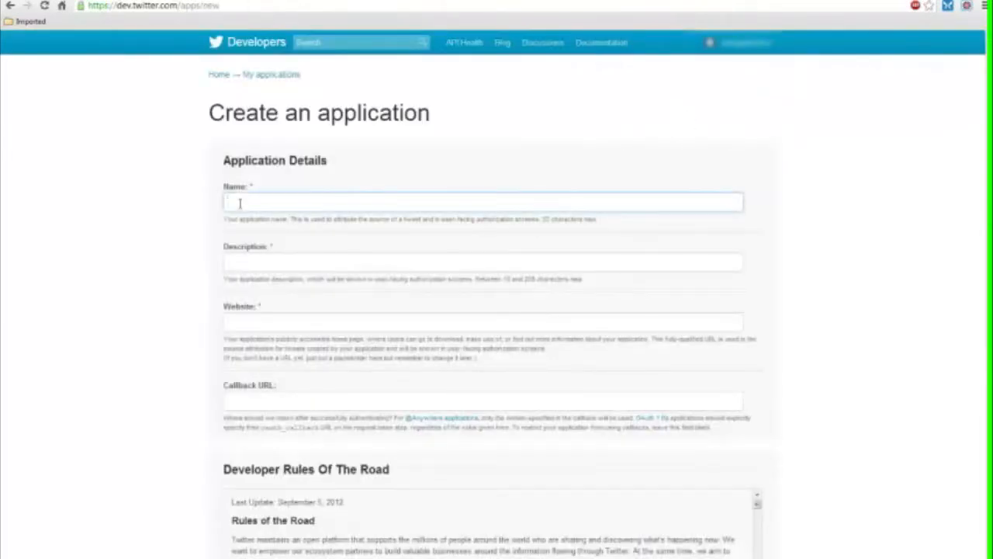
type("Boothers Booths")
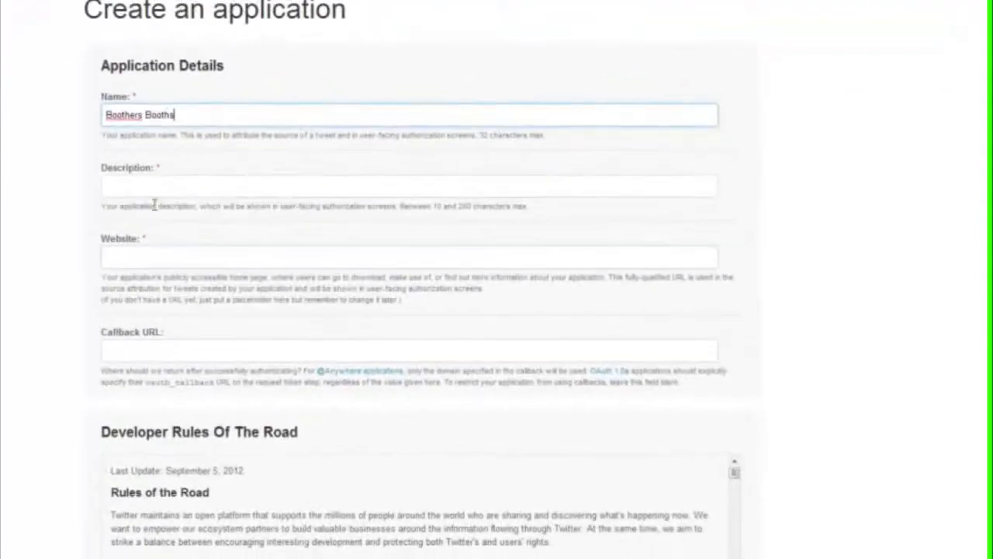
left_click(76, 138)
type("Boothers Booths")
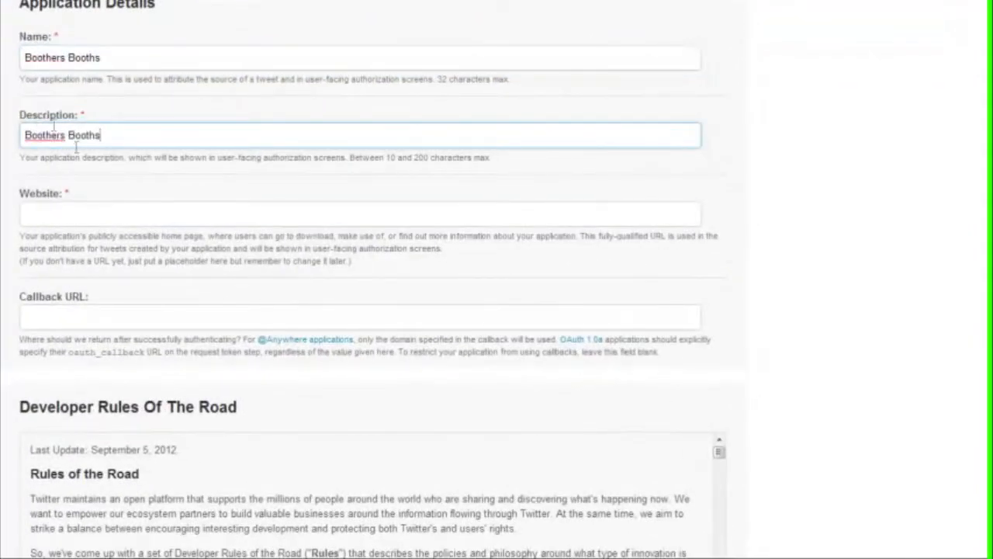
left_click(78, 211)
type("www.")
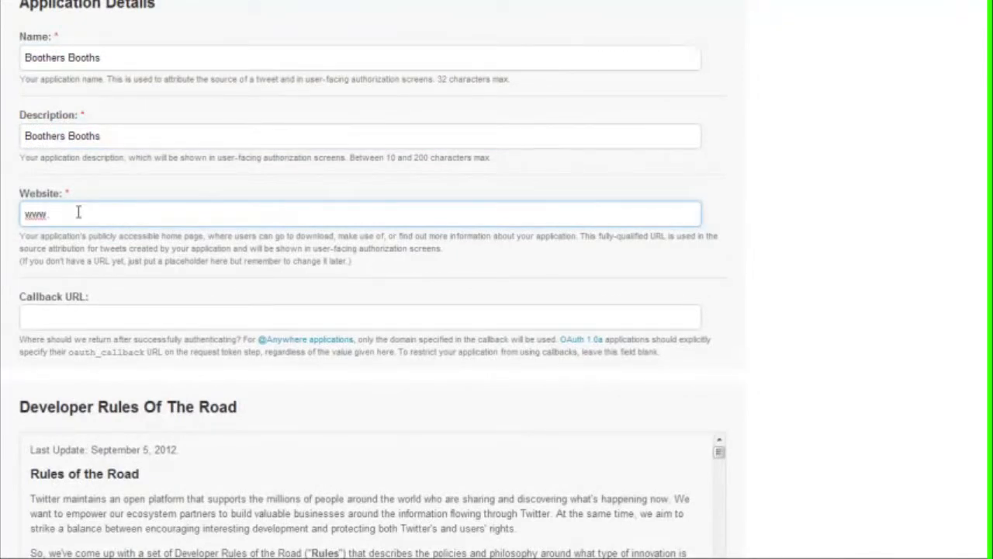
type("galleryslideshare.com")
key("Left")
key("Left")
key("Left")
key("Left")
key("Left")
key("Left")
key("Left")
key("Left")
key("Left")
key("Left")
key("Left")
key("Left")
key("Left")
key("Left")
key("Left")
key("Left")
key("Left")
key("Left")
key("Left")
key("Left")
type("http")
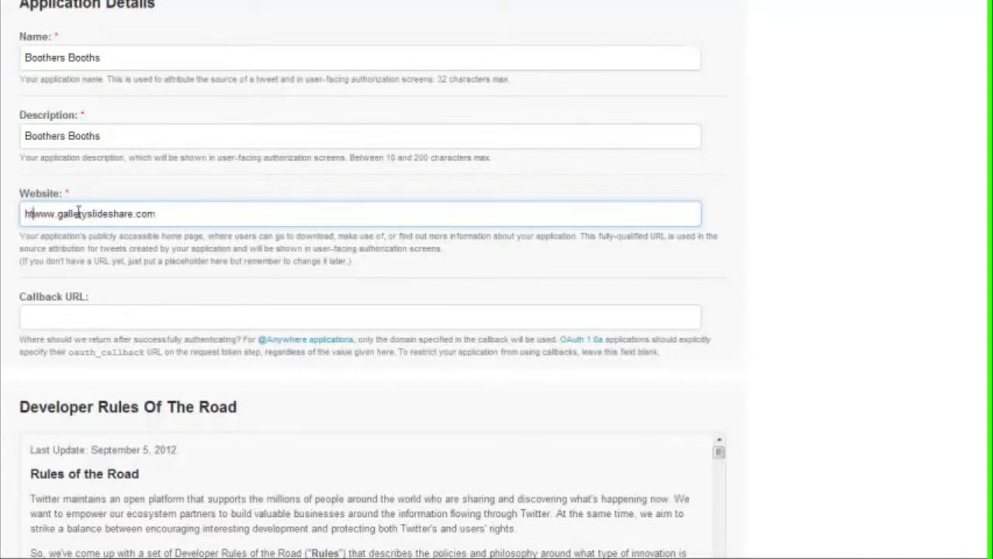
type("://")
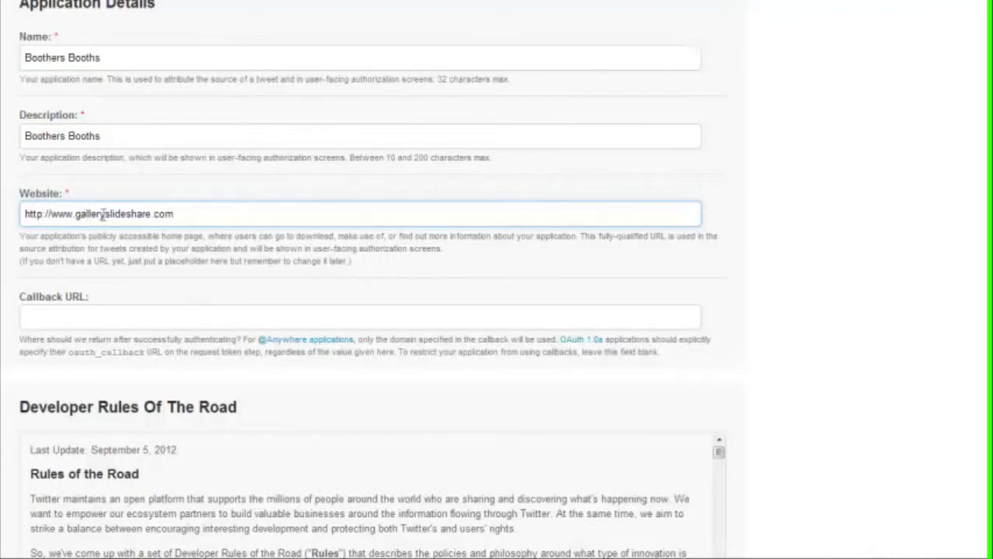
Agree to the Developer Rules Of The Road, fill in the captcha field and create the Twitter application.
scroll(617, 351, "down", 2)
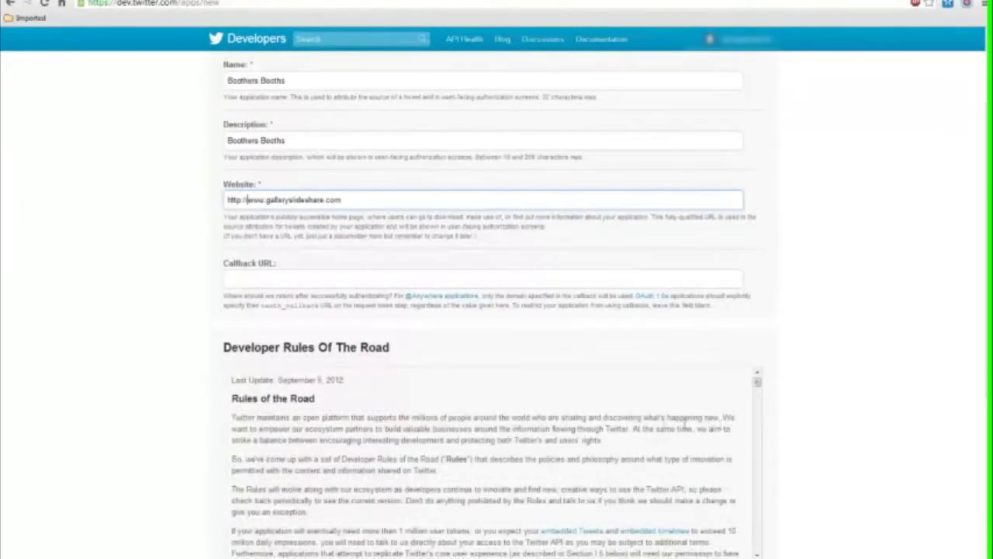
scroll(489, 466, "down", 5)
scroll(138, 381, "down", 3)
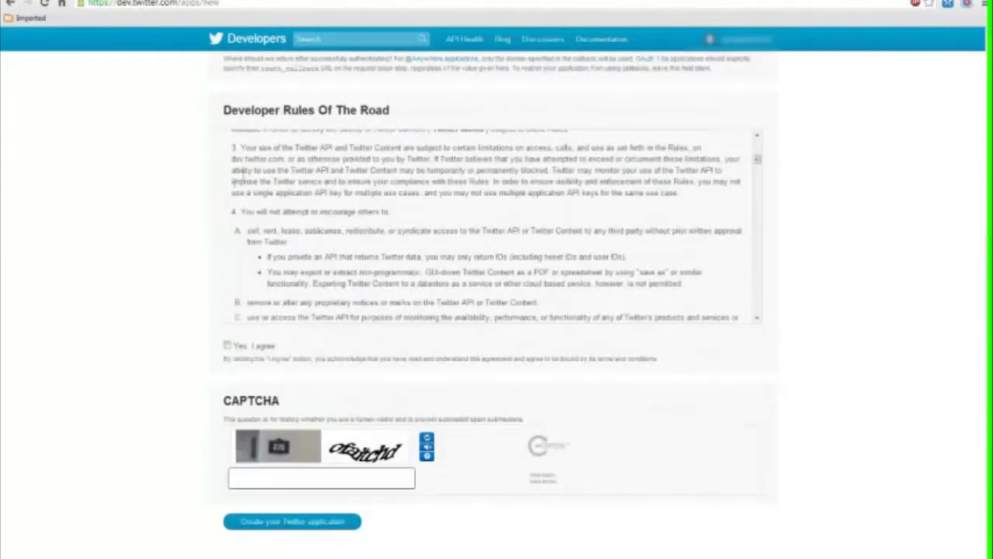
left_click(227, 345)
scroll(342, 420, "down", 2)
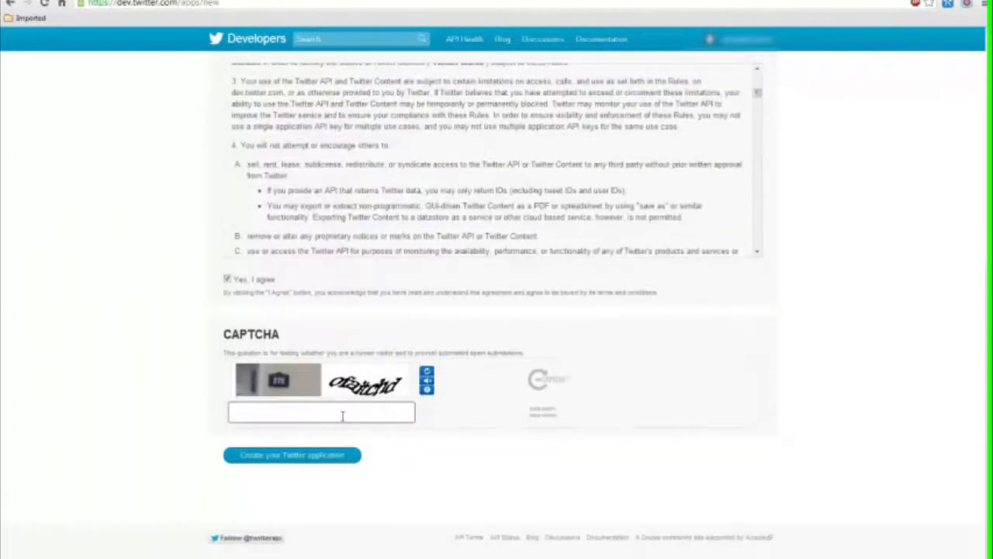
left_click(343, 416)
type("275 ofaitchd")
left_click(307, 458)
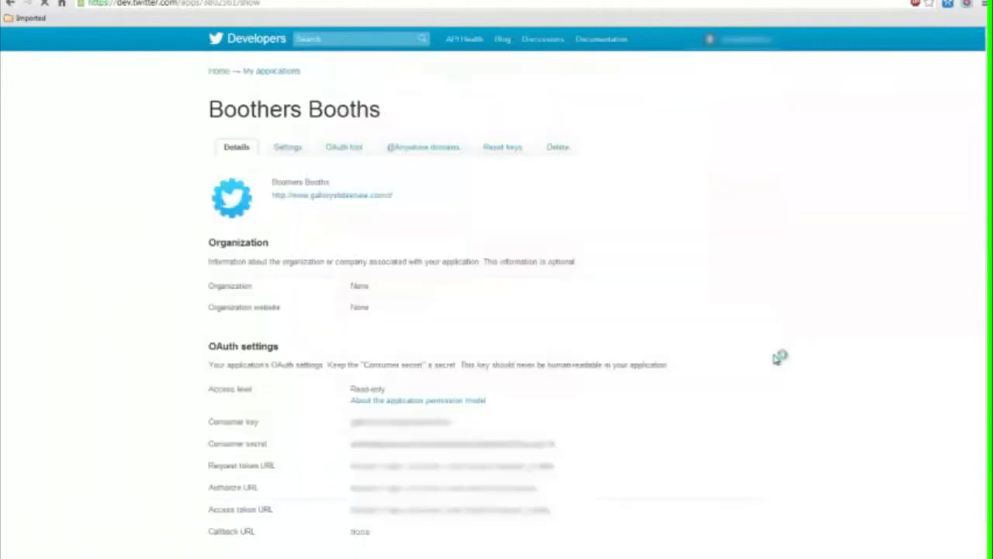
Highlight the Consumer key and Consumer secret in the Twitter application's OAuth settings.
scroll(686, 331, "down", 2)
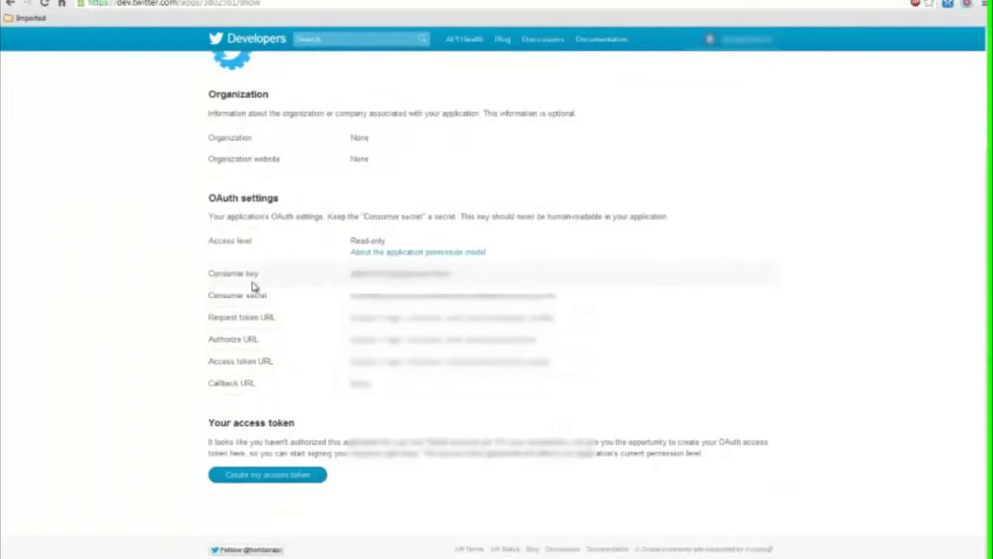
left_click_drag(208, 273, 259, 273)
left_click_drag(453, 275, 350, 275)
left_click_drag(210, 295, 272, 301)
left_click_drag(352, 303, 561, 303)
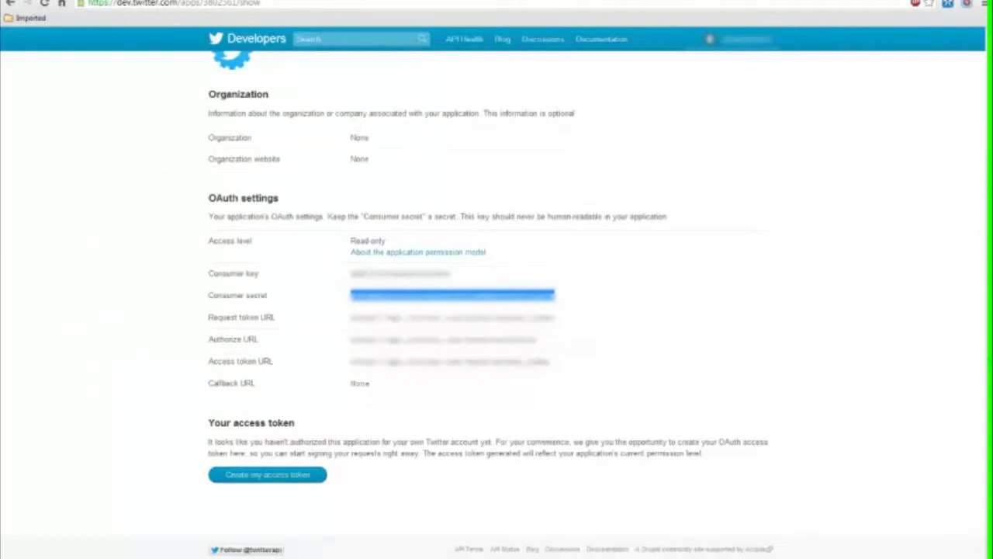
Switch to Twilio, search local United States numbers for area code 313 and view the first number's purchase details.
left_click(326, 1)
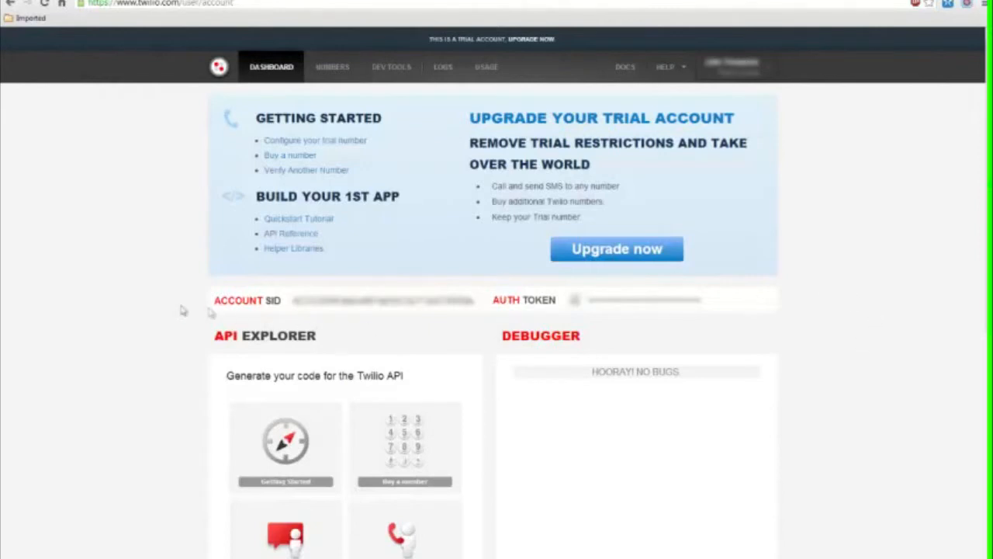
left_click(340, 72)
left_click(735, 126)
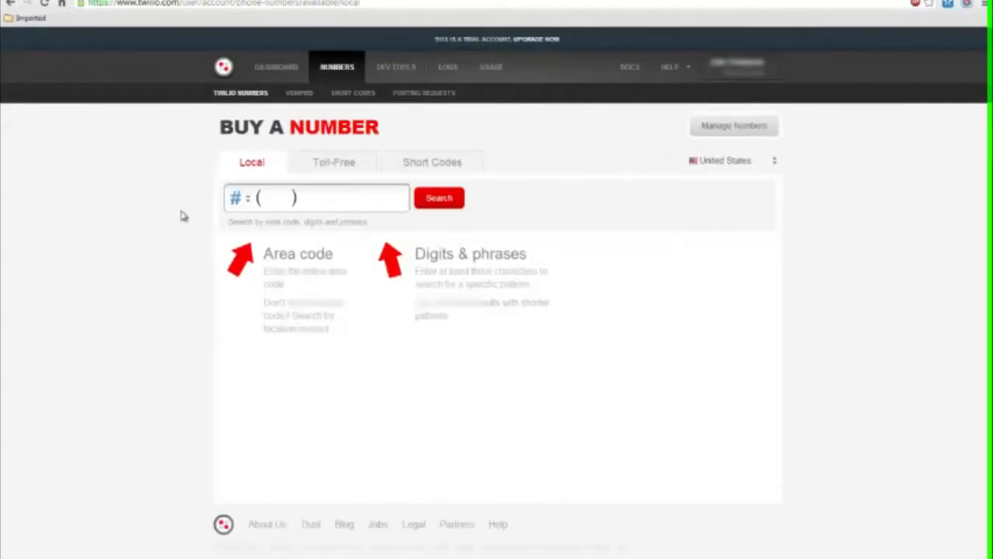
left_click(268, 195)
type("313")
left_click(437, 200)
scroll(345, 313, "down", 2)
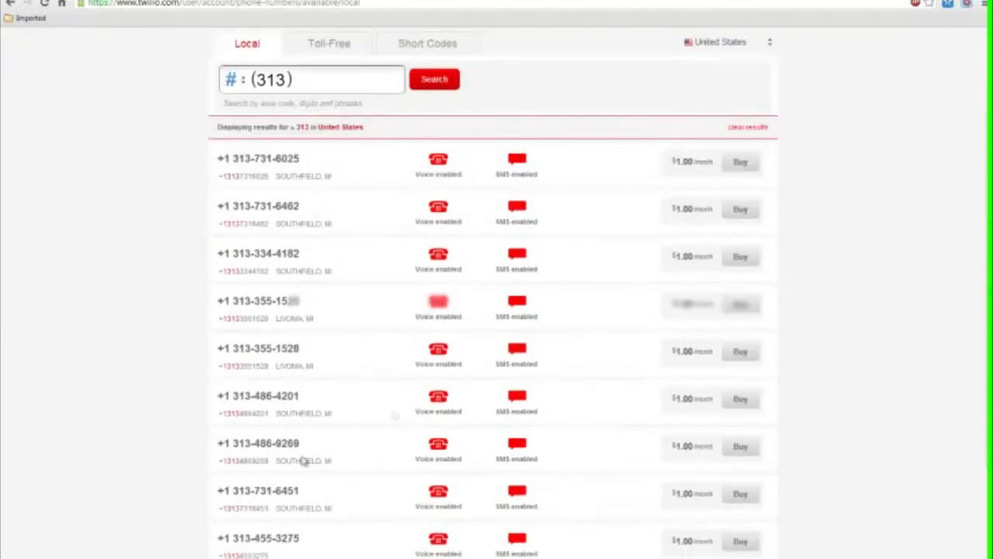
left_click(741, 164)
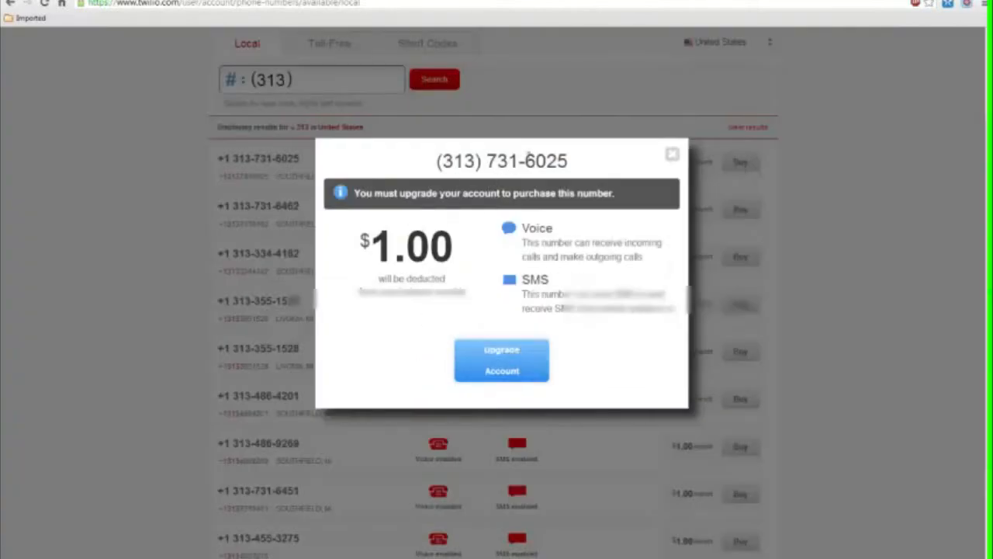
left_click(673, 155)
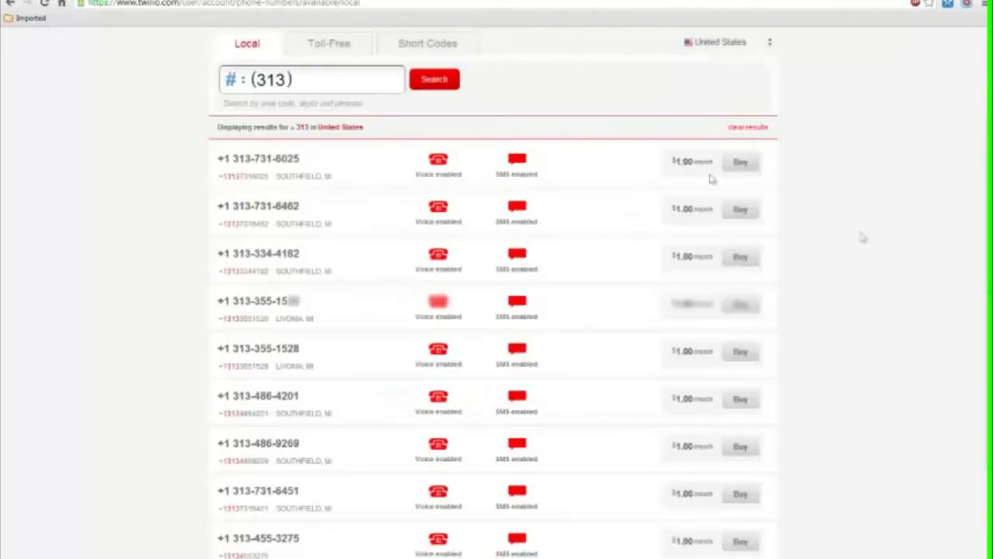
Return to the Twilio dashboard, reveal the Auth Token and highlight both the Account SID and the Auth Token.
scroll(887, 264, "up", 2)
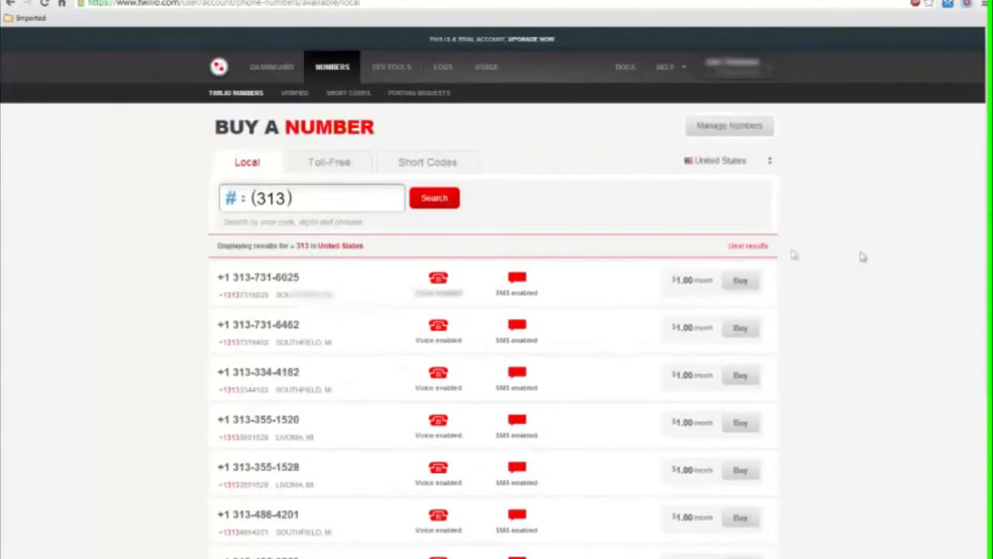
left_click(272, 67)
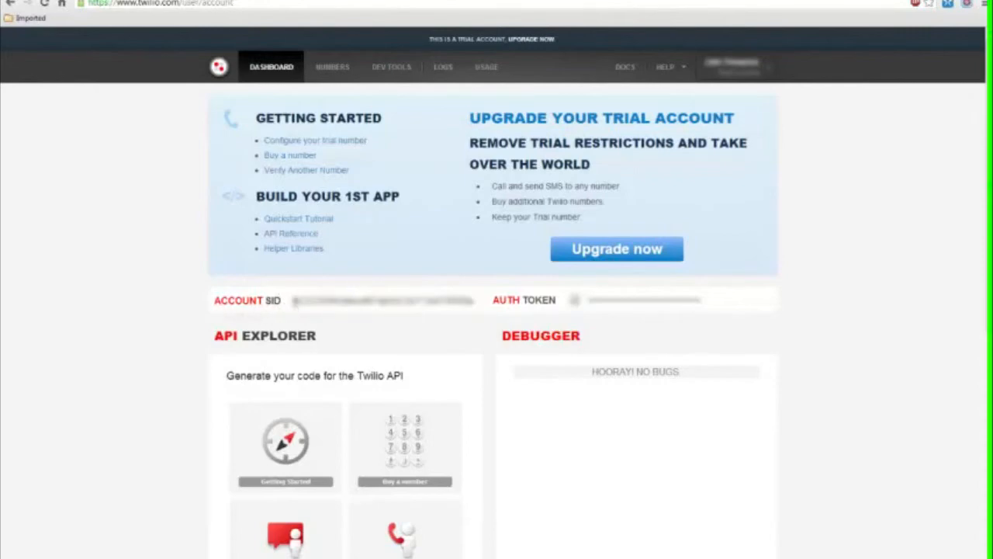
left_click_drag(292, 303, 485, 301)
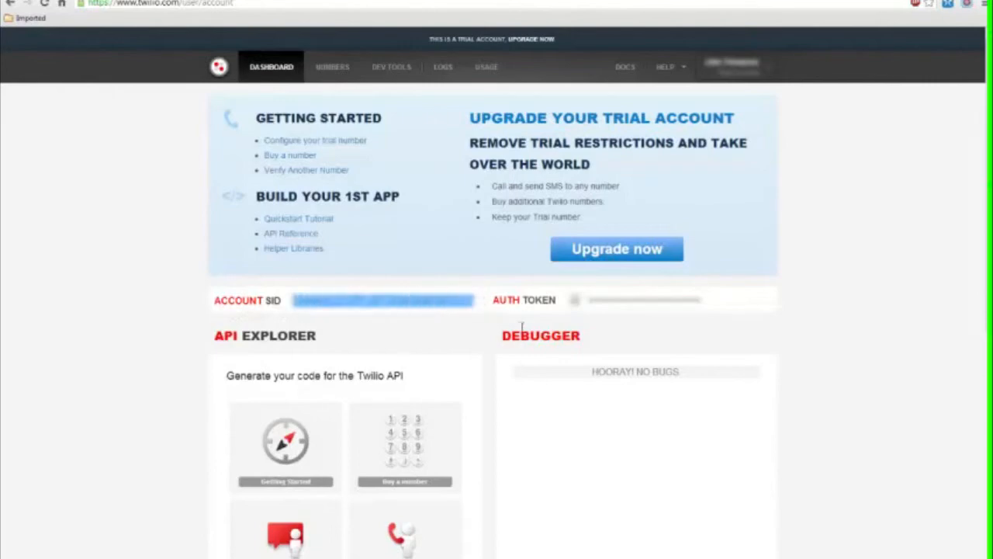
left_click(574, 302)
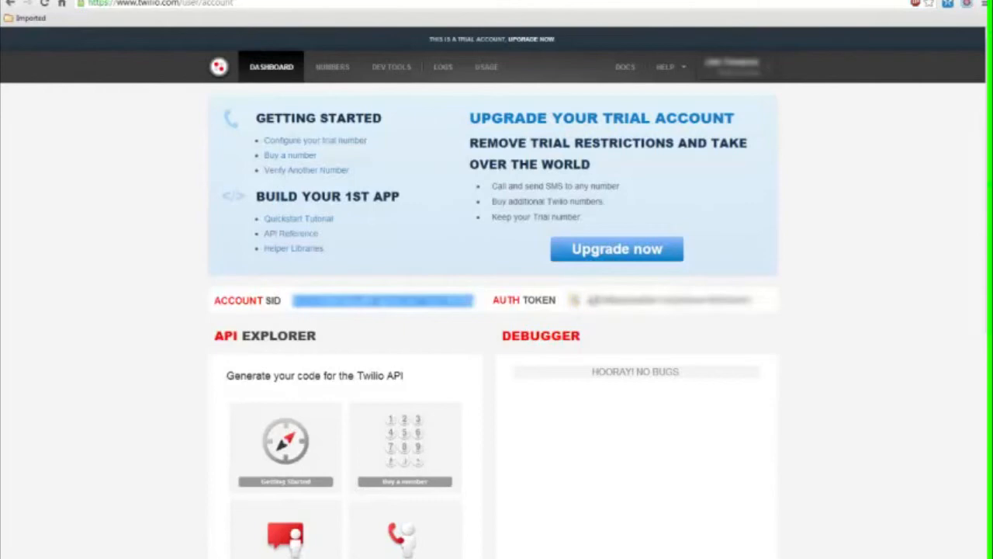
left_click_drag(588, 300, 761, 301)
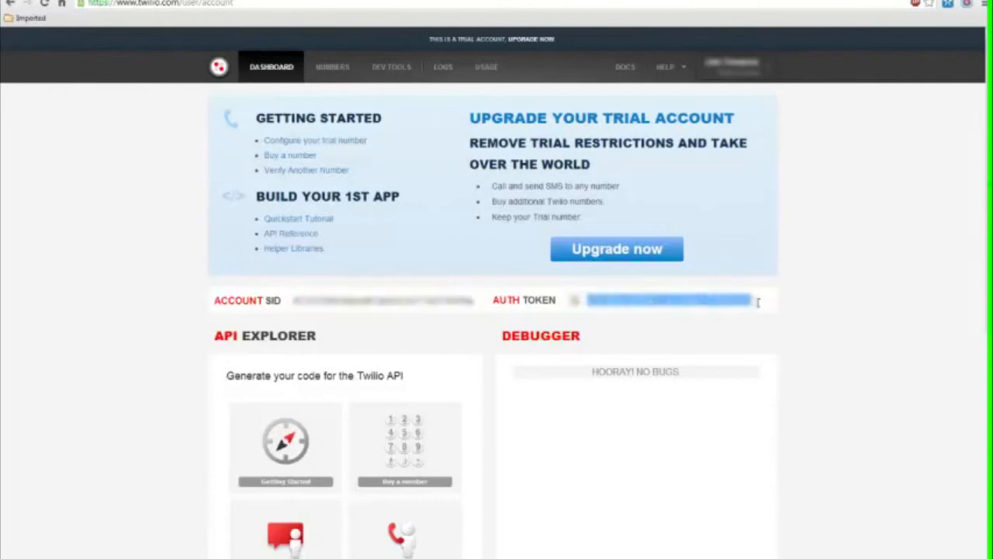
left_click(838, 327)
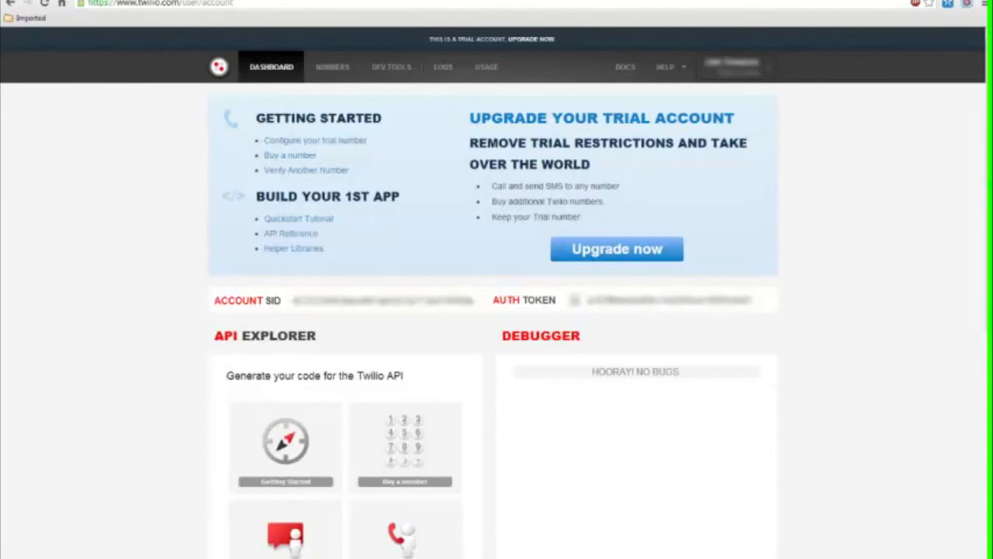
Switch back to Gallery SlideShare and save the settings.
mouse_move(320, 558)
left_click(384, 526)
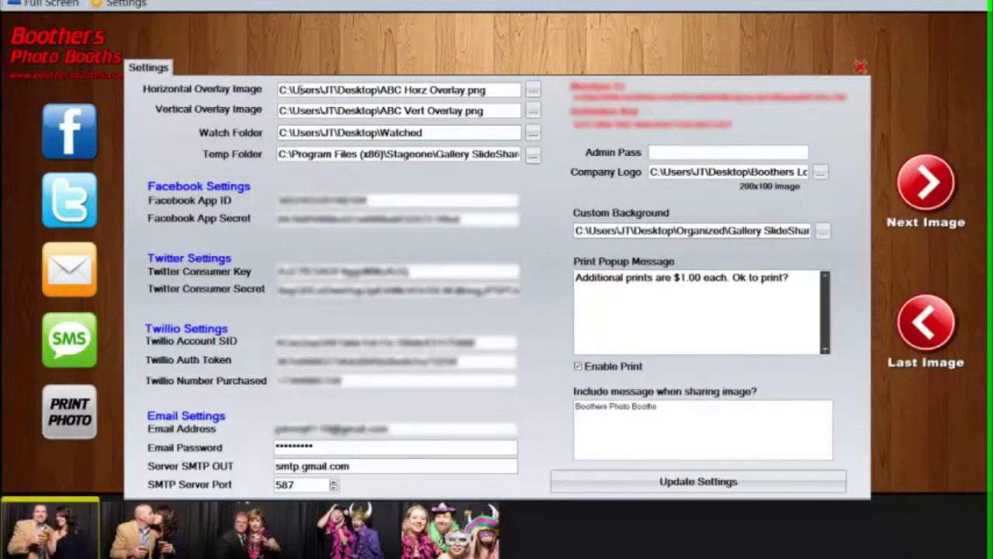
left_click(660, 481)
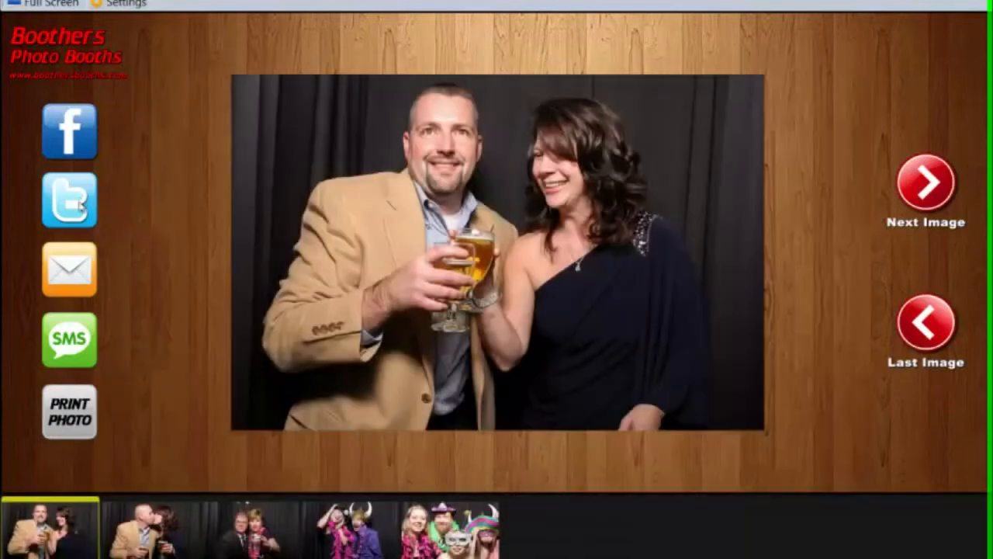